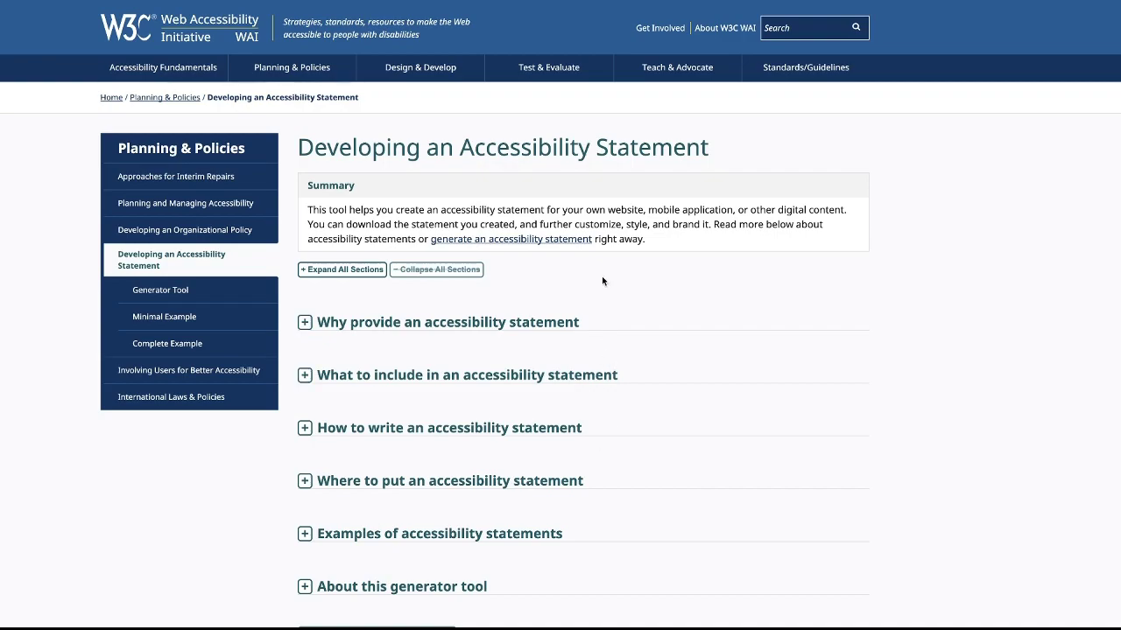
Open the accessibility statement generator form
scroll(577, 287, down, 2)
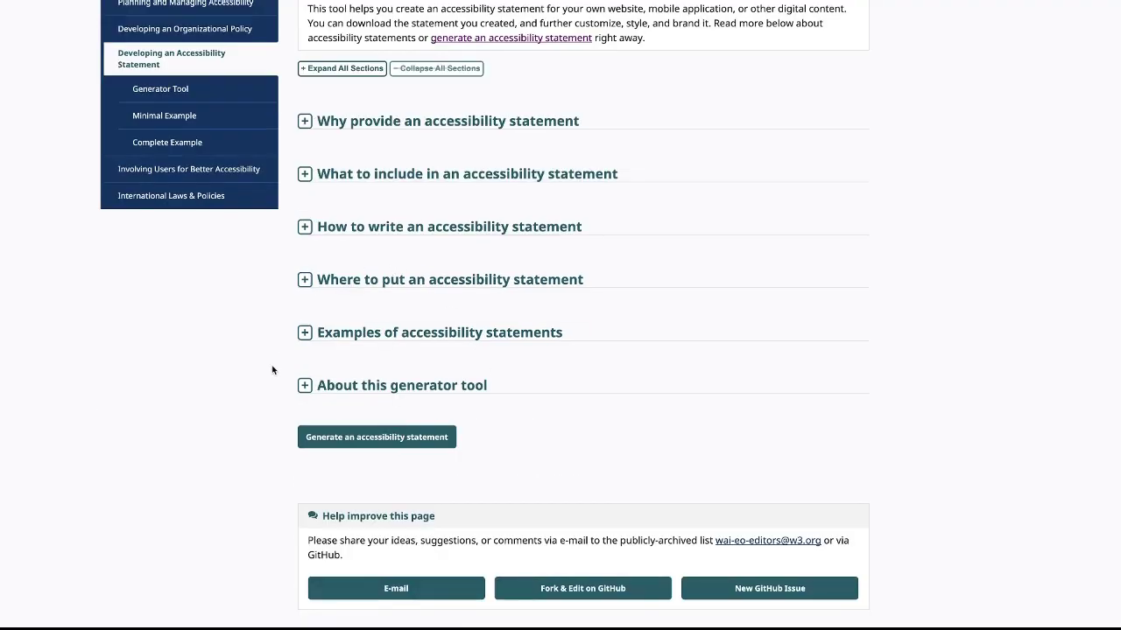
click(389, 438)
scroll(635, 440, down, 2)
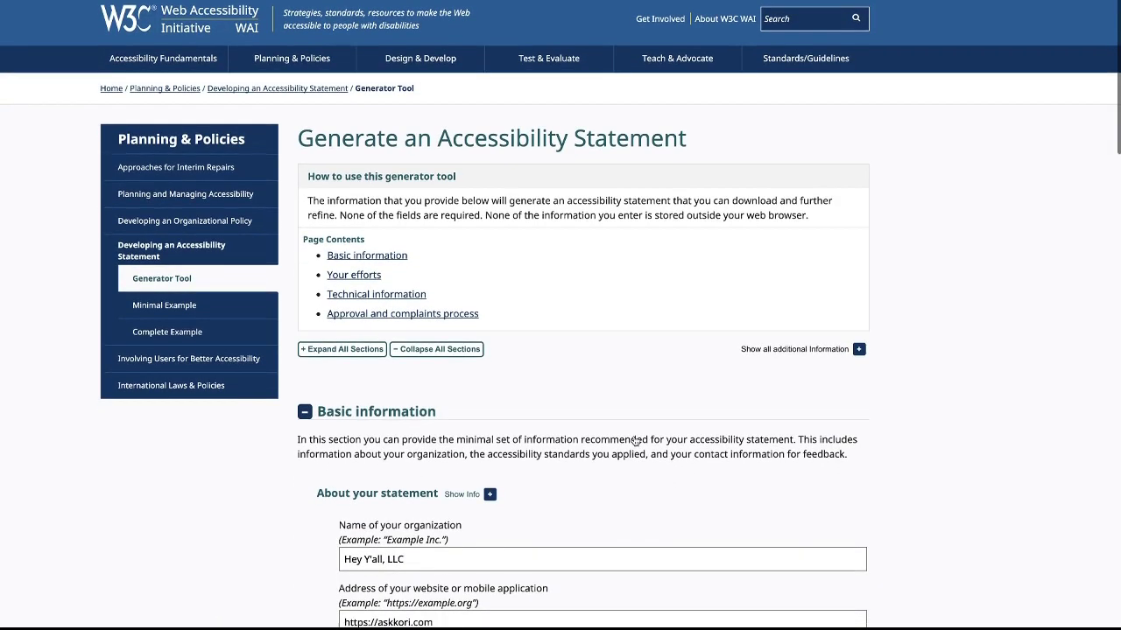
scroll(634, 440, down, 2)
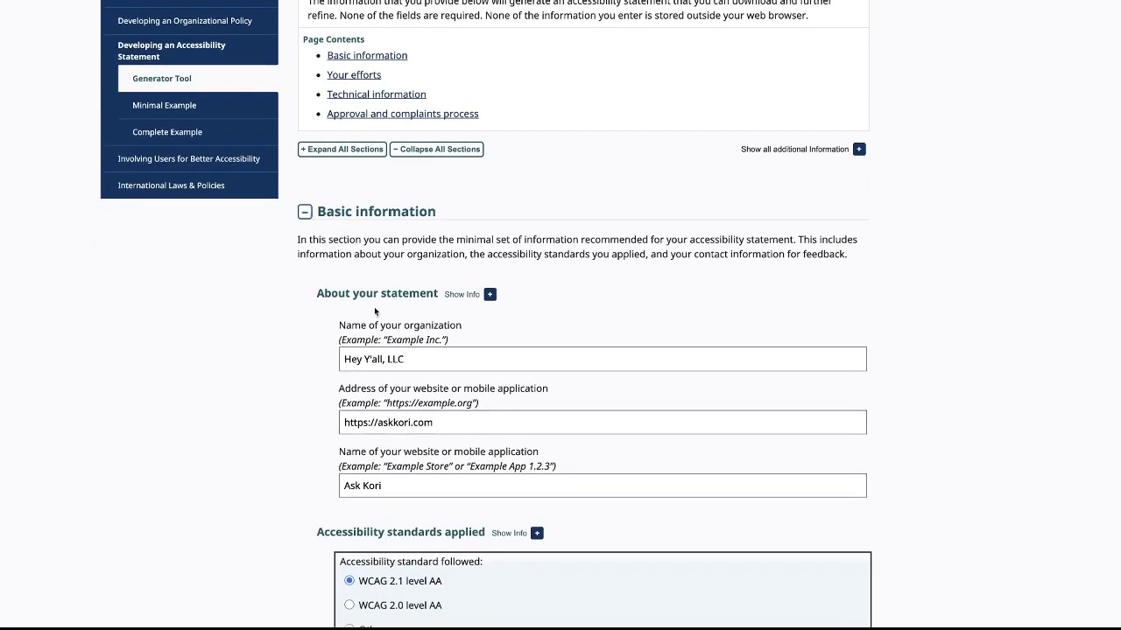
scroll(301, 378, down, 3)
Check the prefilled organization name, website address and website name entries
click(424, 218)
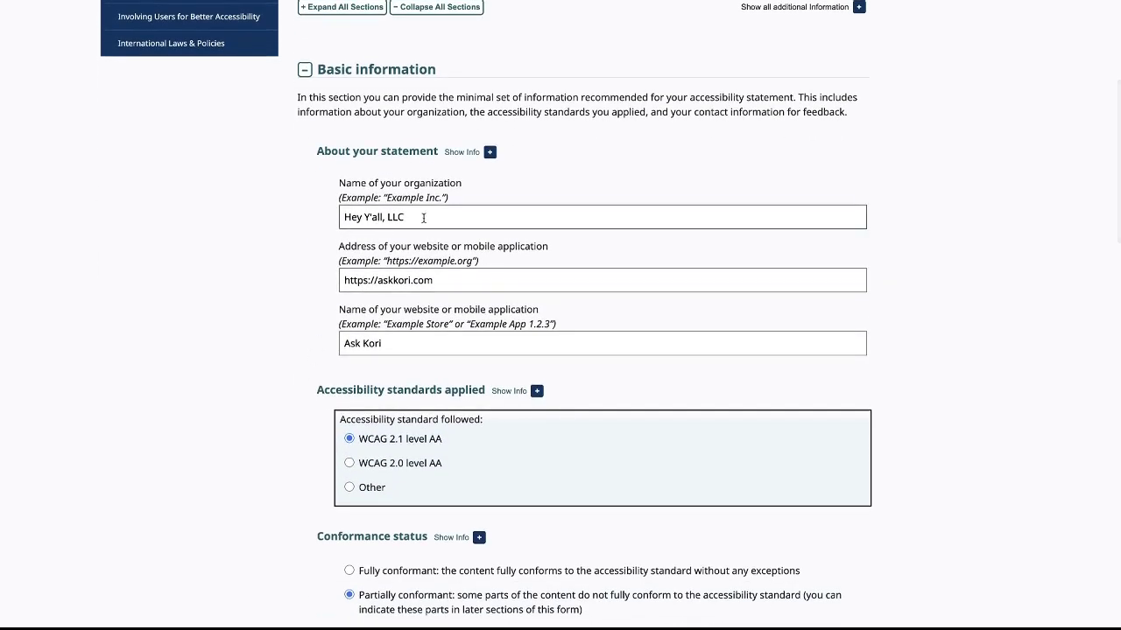
click(452, 282)
scroll(284, 344, down, 1)
click(422, 271)
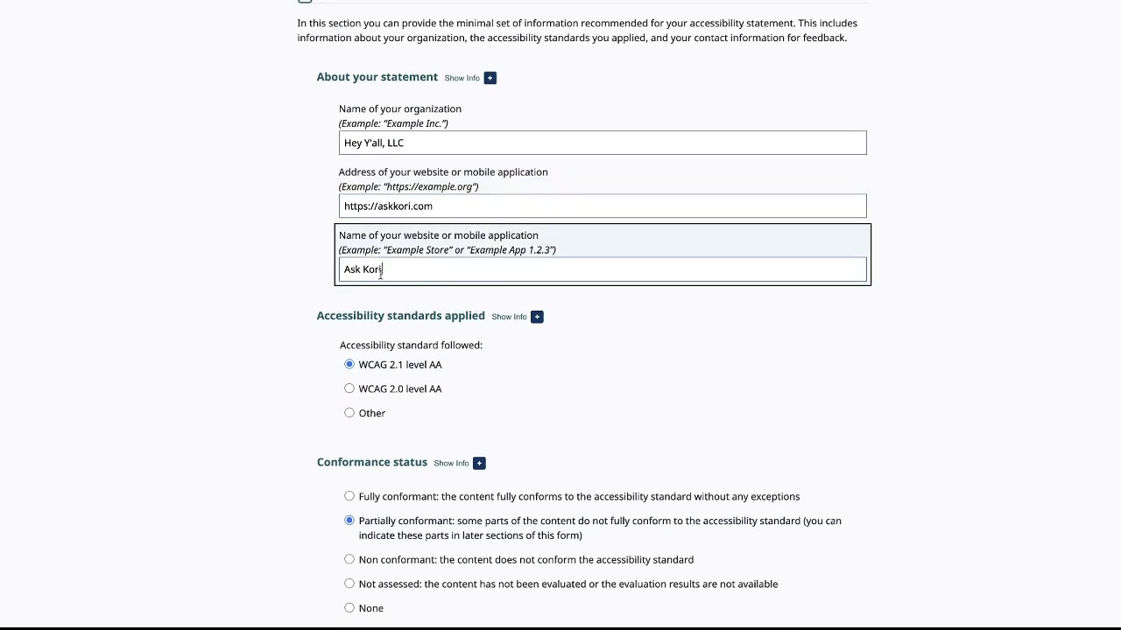
scroll(250, 331, down, 2)
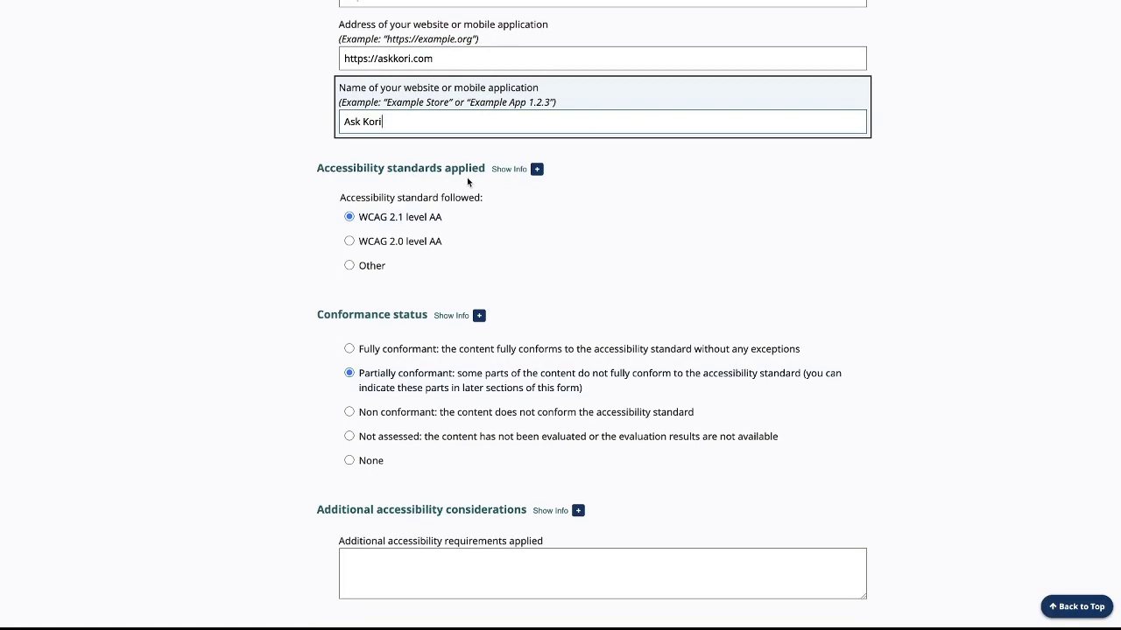
Replace WCAG 2.1 level AA with a custom 'Other' standard named 'WCAG 2.0 level A'
click(441, 221)
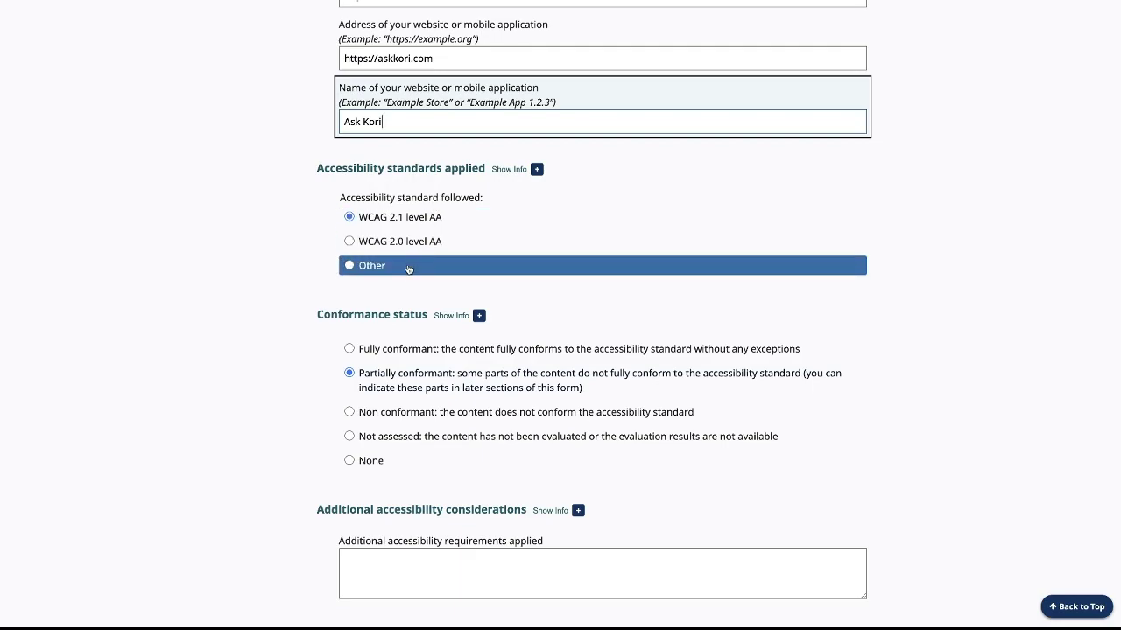
click(410, 268)
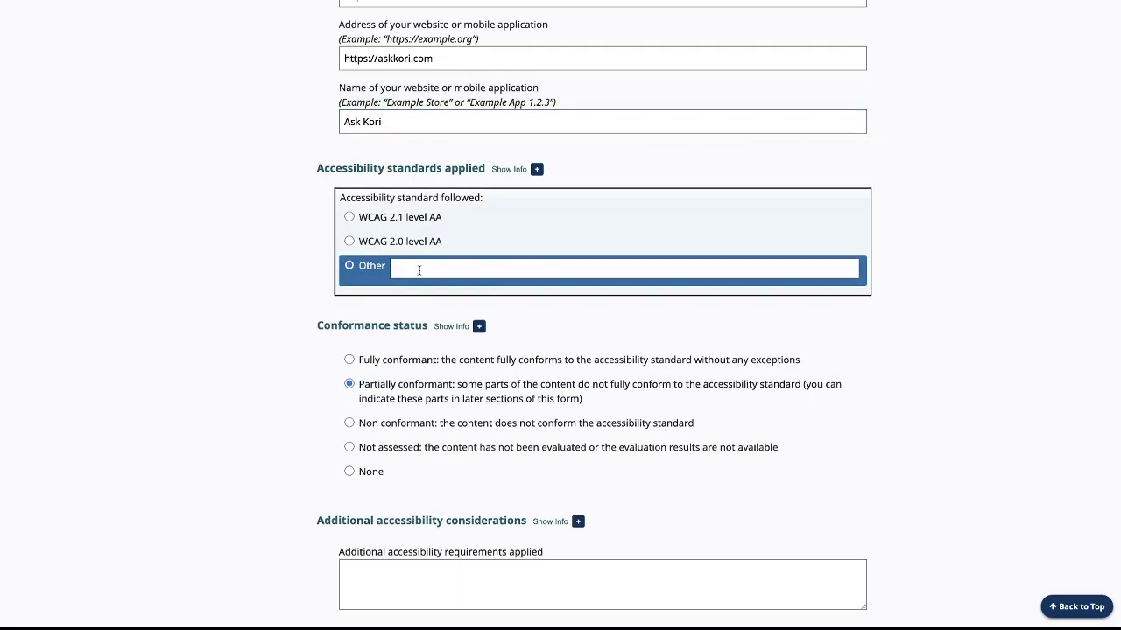
text(WCA)
key(BackSpace)
text(AG)
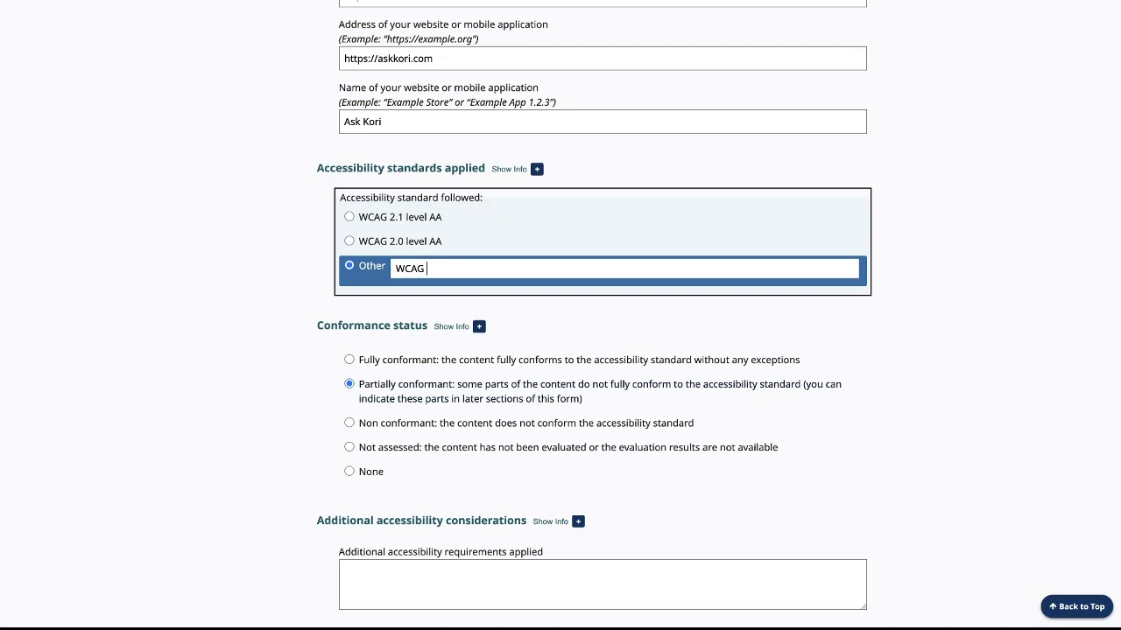
text( 2.0 level A)
click(227, 370)
scroll(228, 371, down, 3)
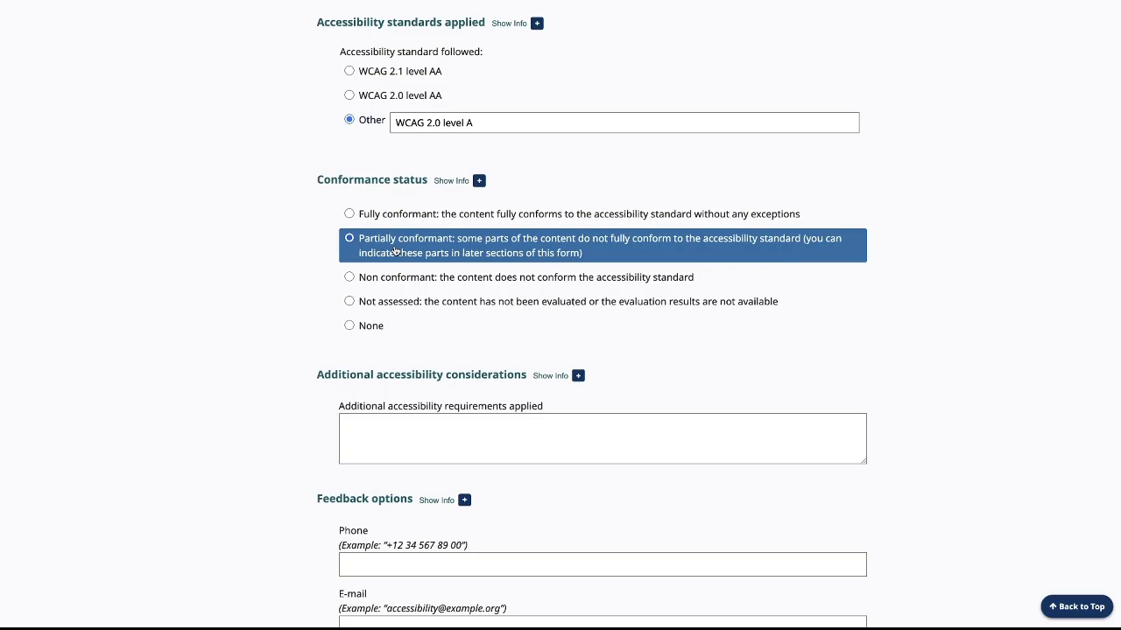
scroll(293, 298, down, 2)
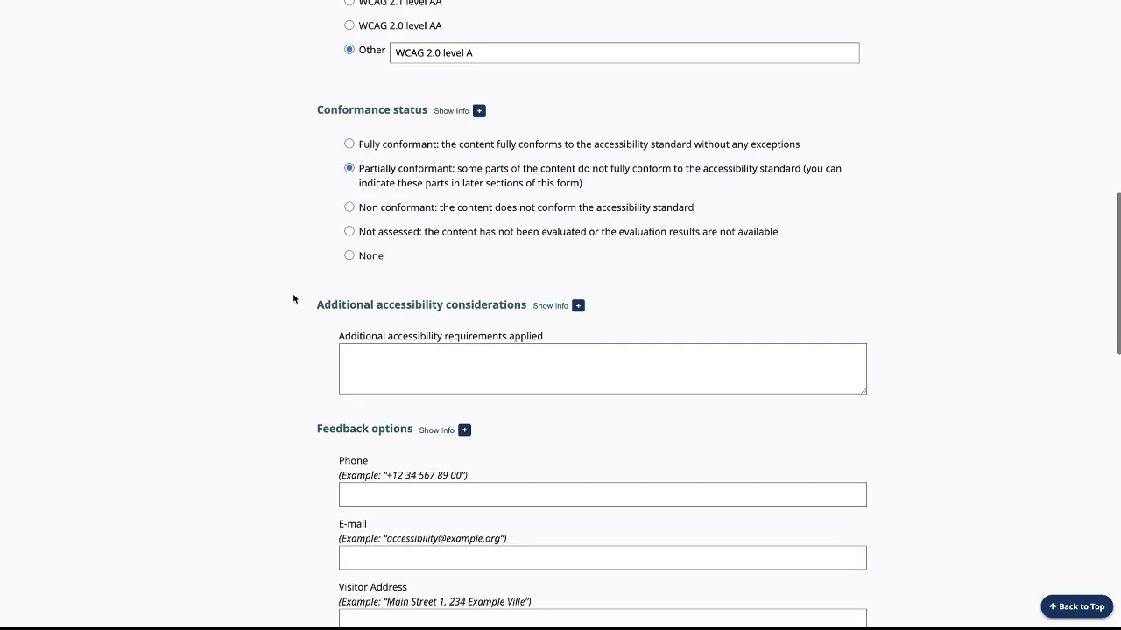
scroll(283, 324, down, 3)
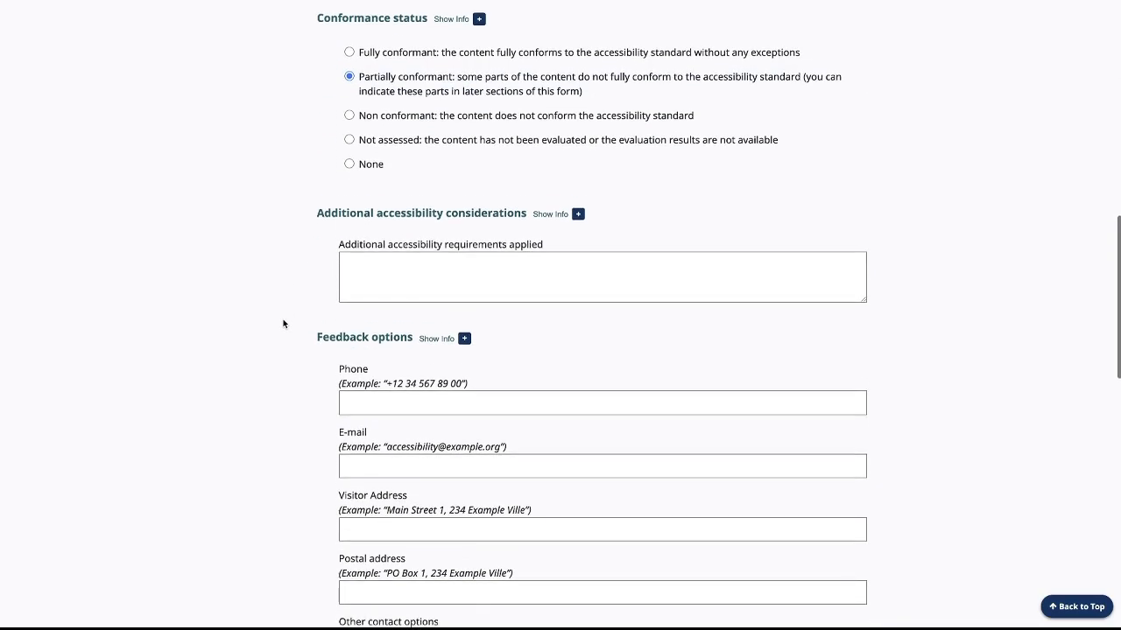
scroll(285, 301, down, 2)
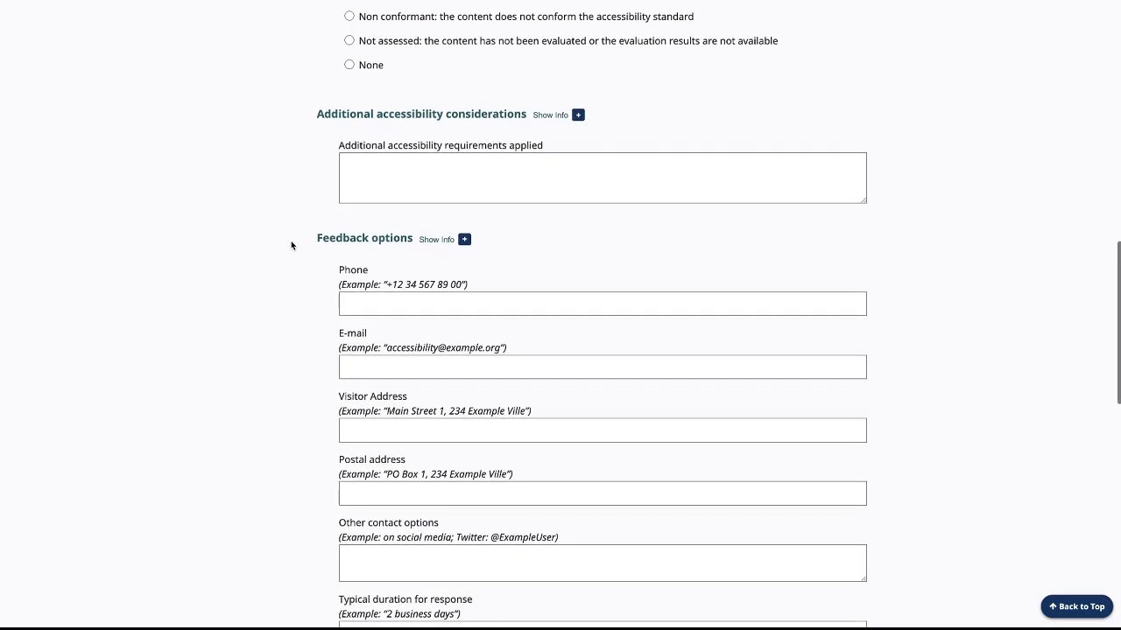
scroll(292, 258, down, 10)
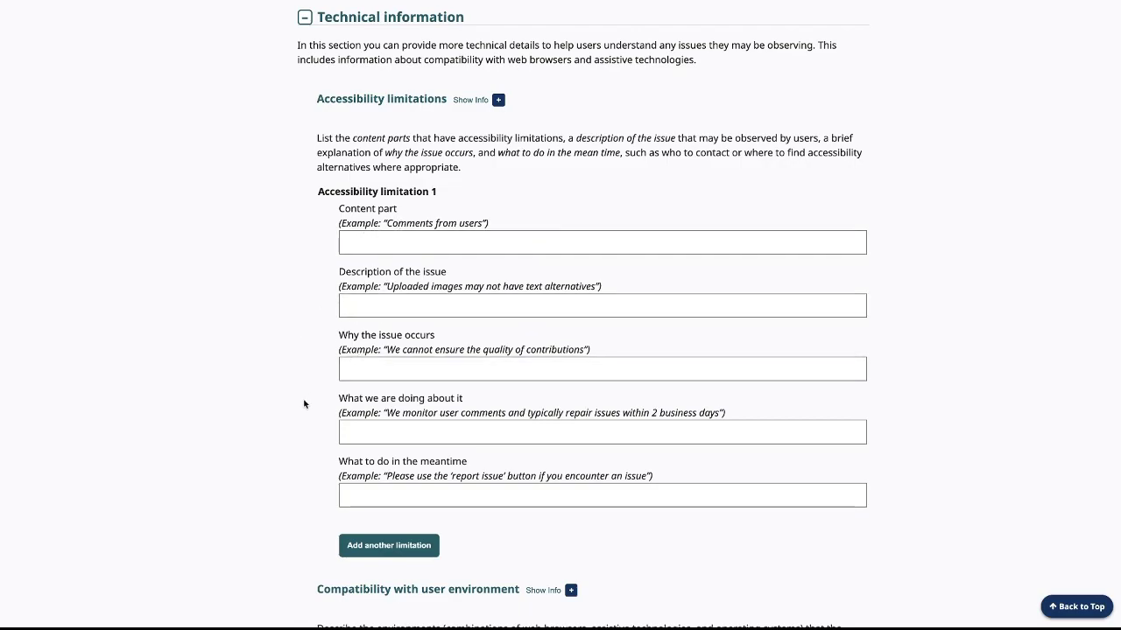
scroll(241, 415, down, 2)
scroll(241, 416, down, 6)
scroll(240, 416, down, 8)
scroll(241, 416, down, 1)
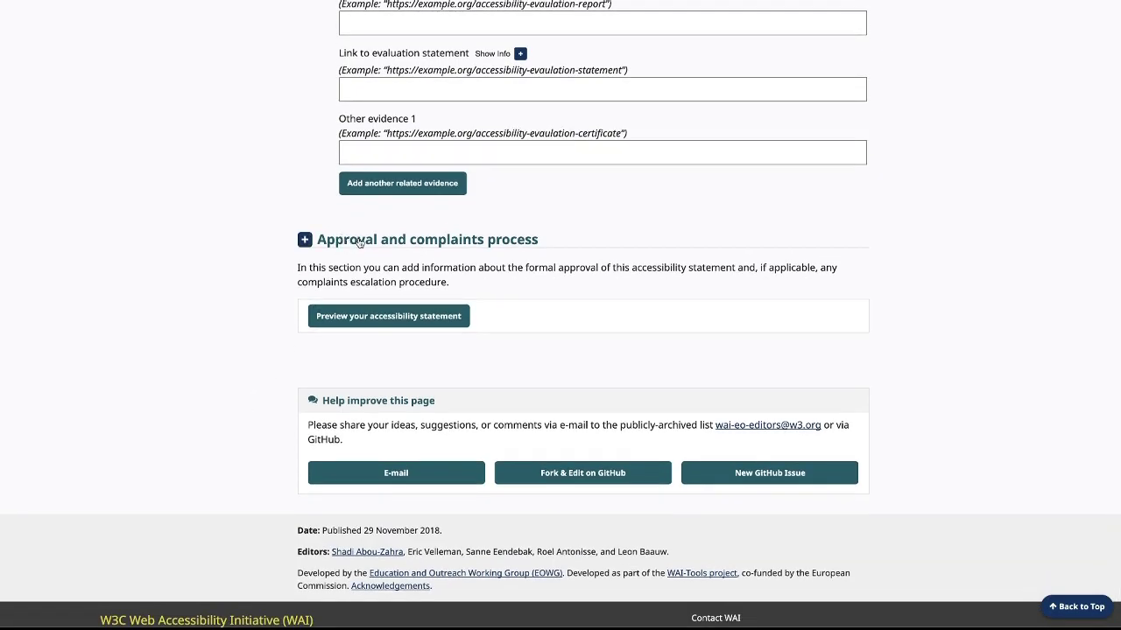
Expand the Approval and complaints process section and preview the Ask Kori statement
click(376, 250)
scroll(237, 349, down, 1)
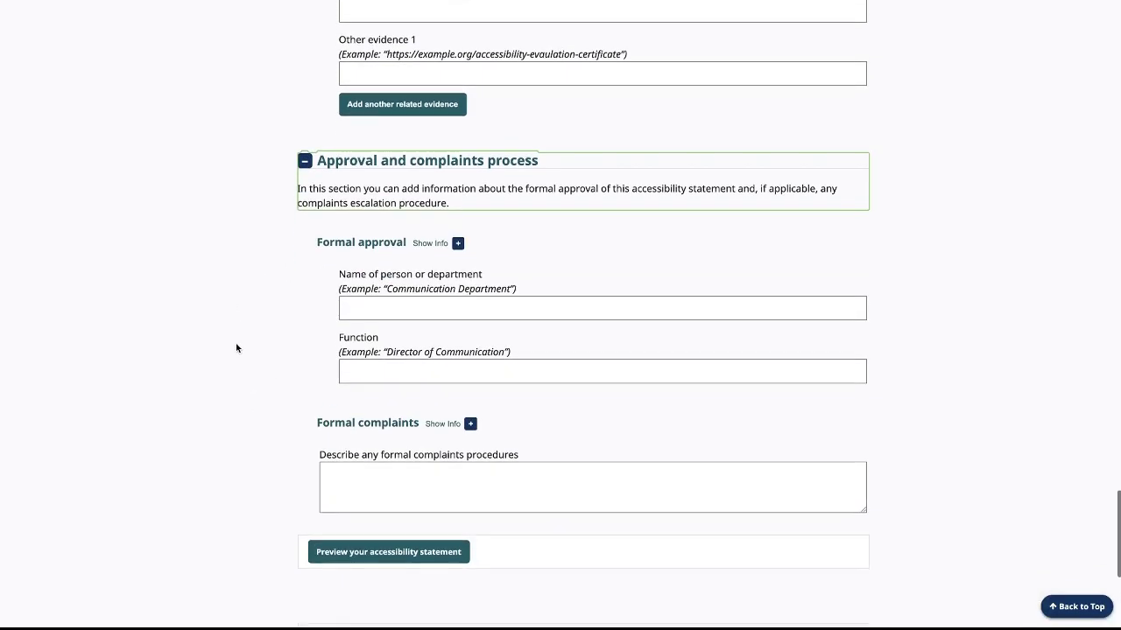
scroll(237, 348, down, 1)
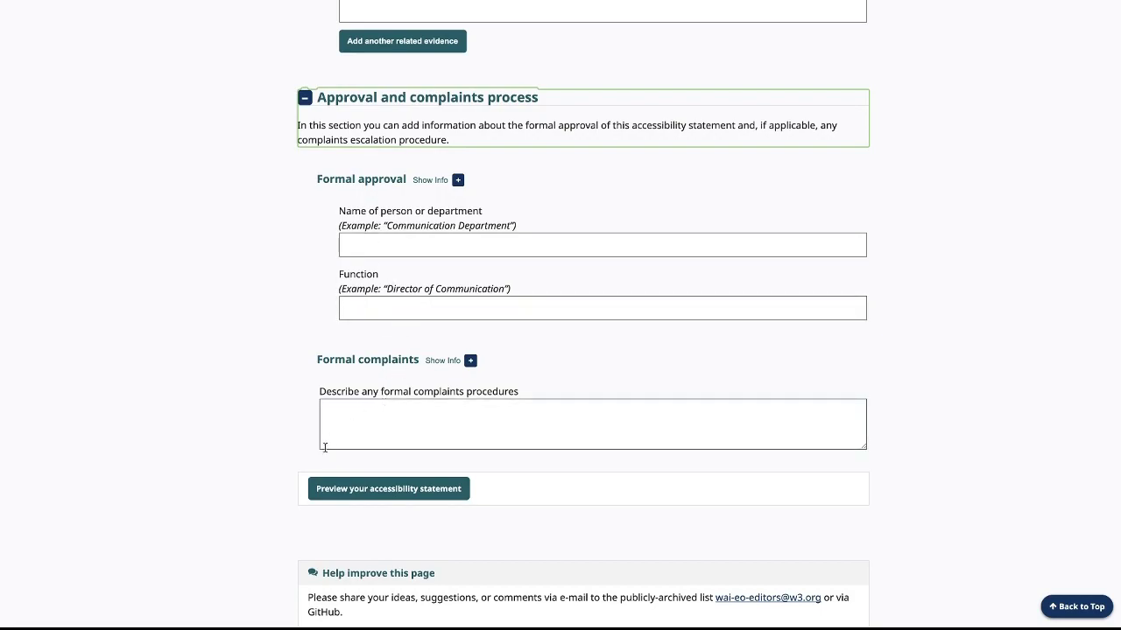
click(397, 488)
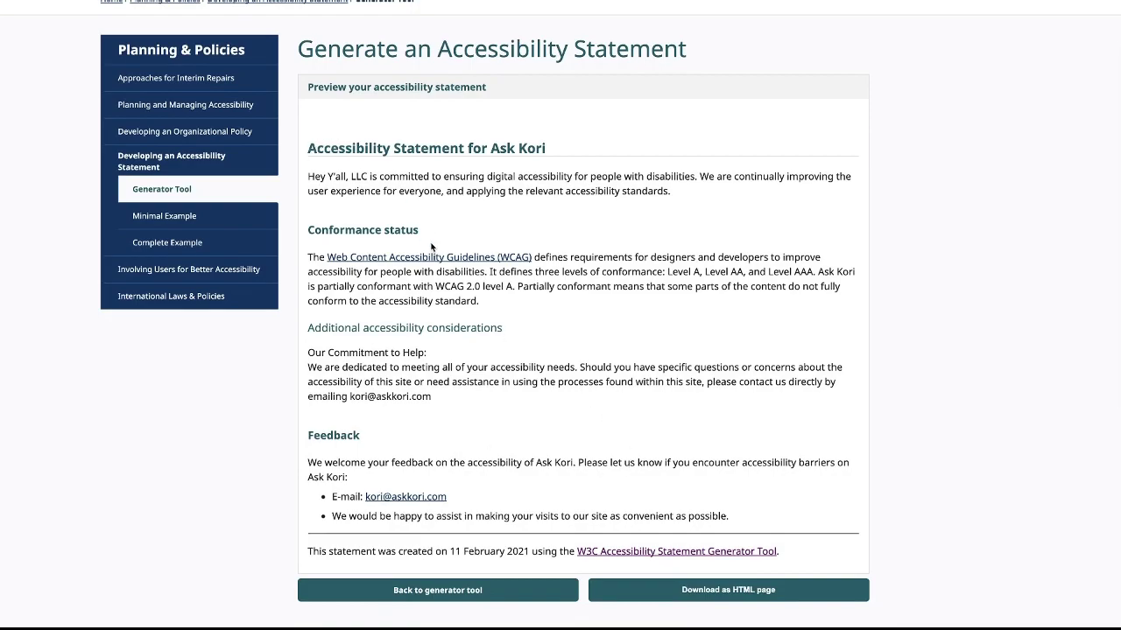
Download the previewed Ask Kori statement as an HTML page
drag(402, 252, 738, 524)
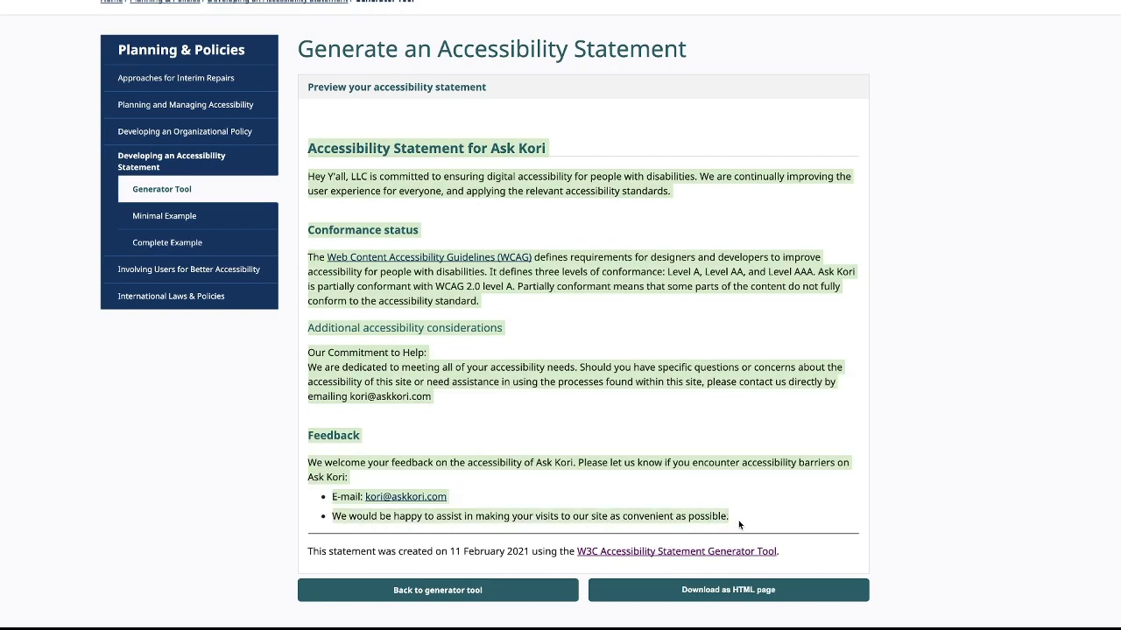
click(738, 520)
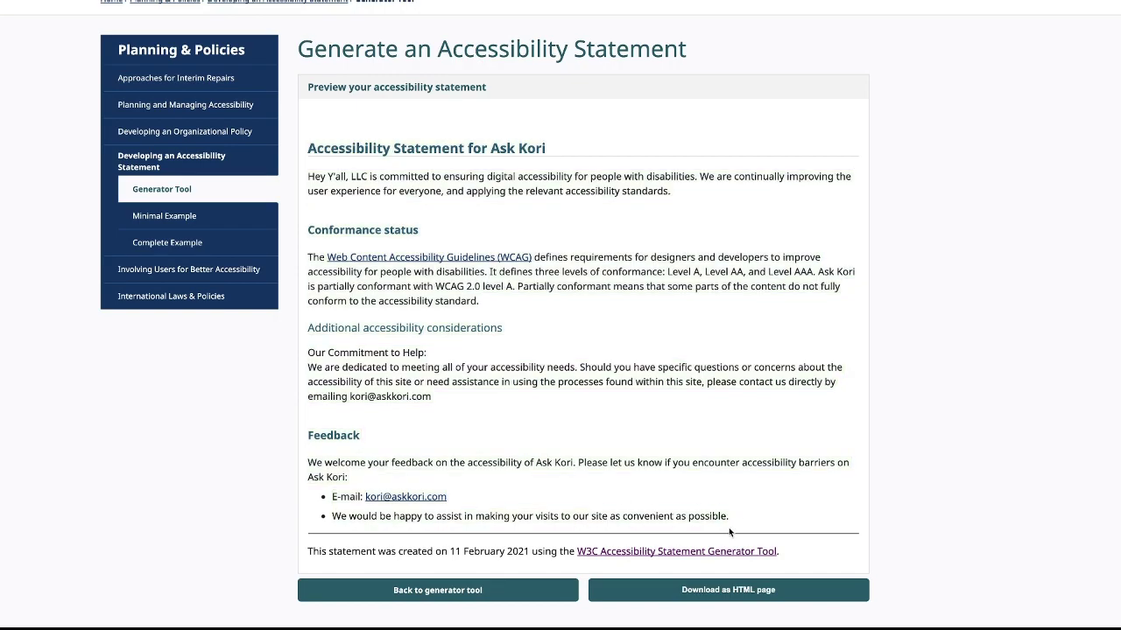
click(716, 592)
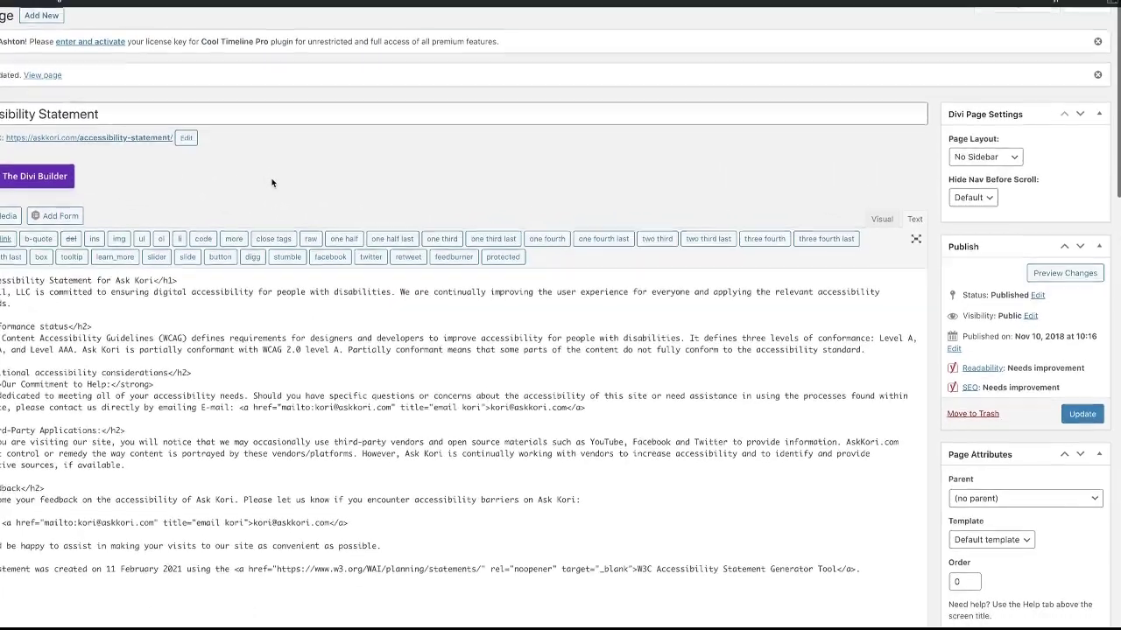
scroll(273, 182, down, 3)
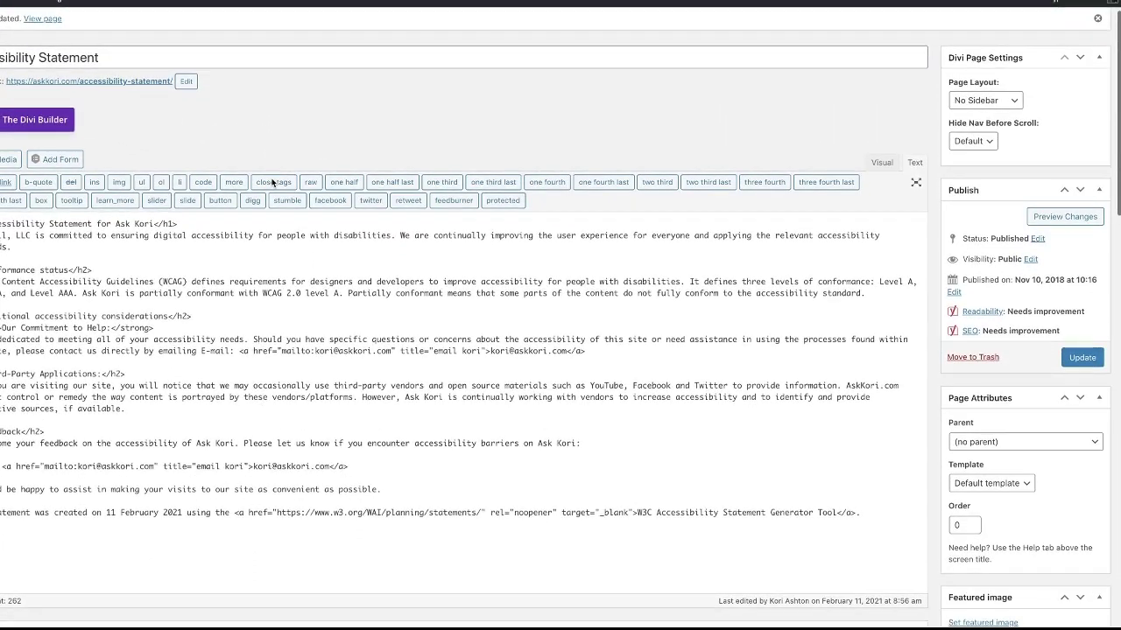